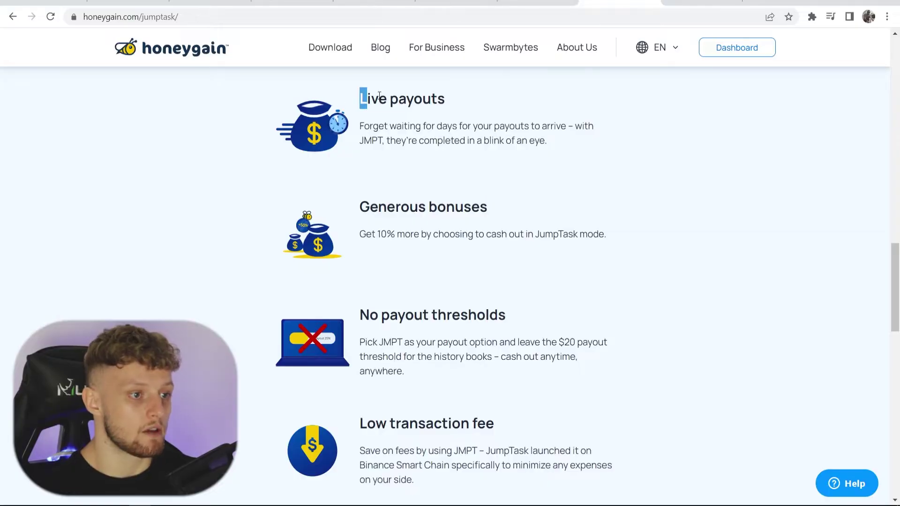
- Review the JumpTask info headings (Live payouts, Generous bonuses, No payout thresholds), then close the page
{"action": "left_click_drag", "start_coordinate": [379, 96], "coordinate": [454, 93]}
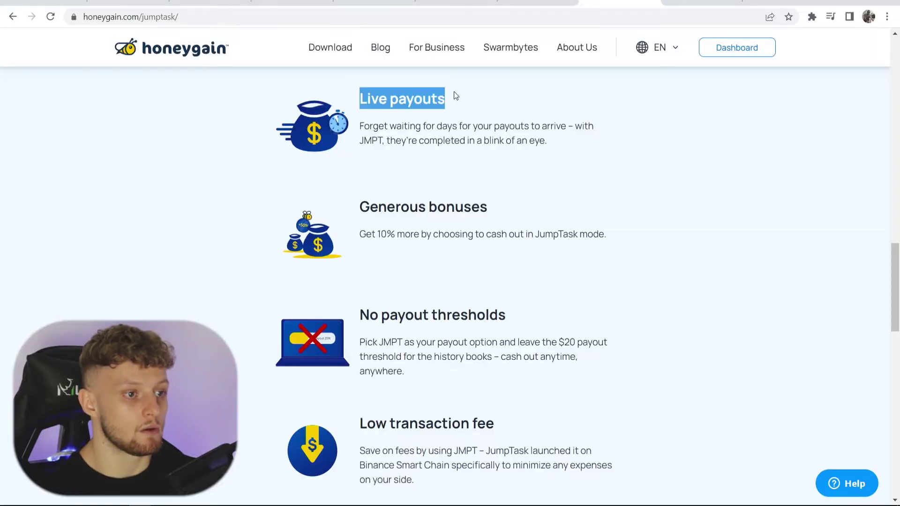
{"action": "left_click", "coordinate": [373, 179]}
{"action": "left_click_drag", "start_coordinate": [372, 203], "coordinate": [502, 195]}
{"action": "left_click", "coordinate": [386, 274]}
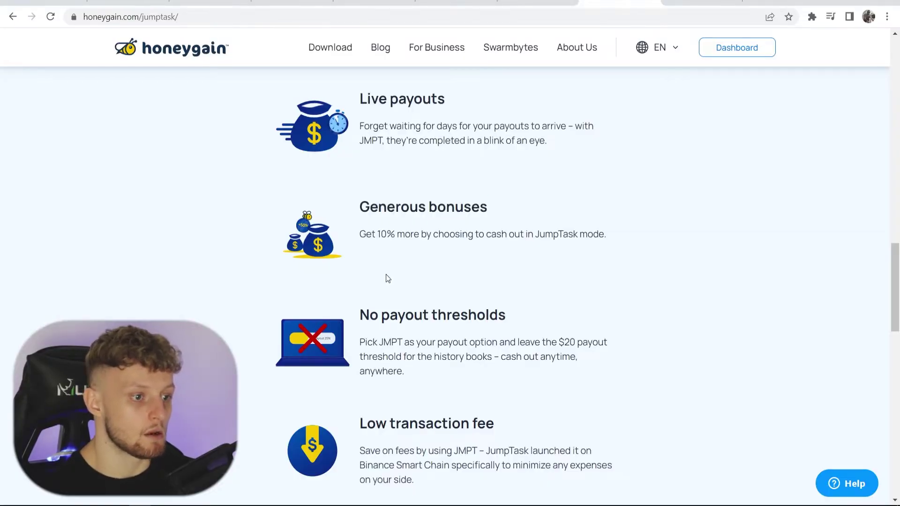
{"action": "left_click_drag", "start_coordinate": [360, 318], "coordinate": [516, 316]}
{"action": "left_click", "coordinate": [501, 260]}
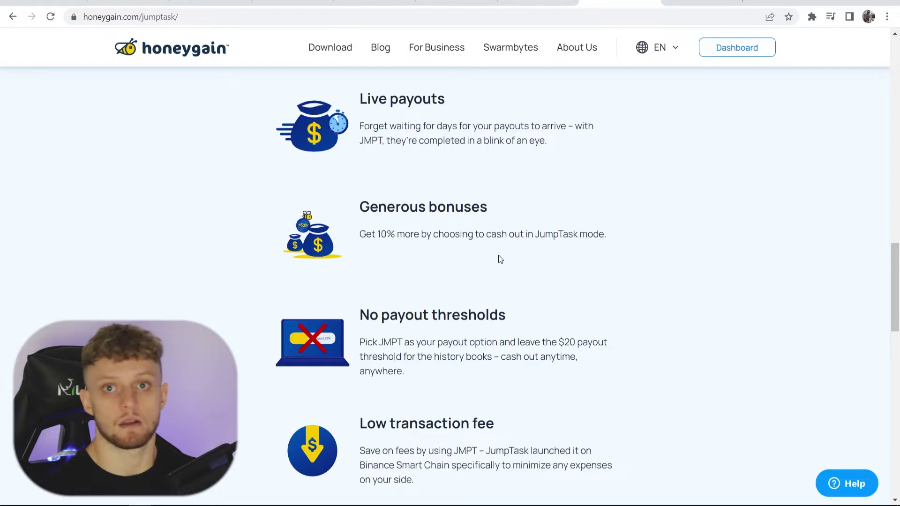
{"action": "key", "text": "ctrl+w"}
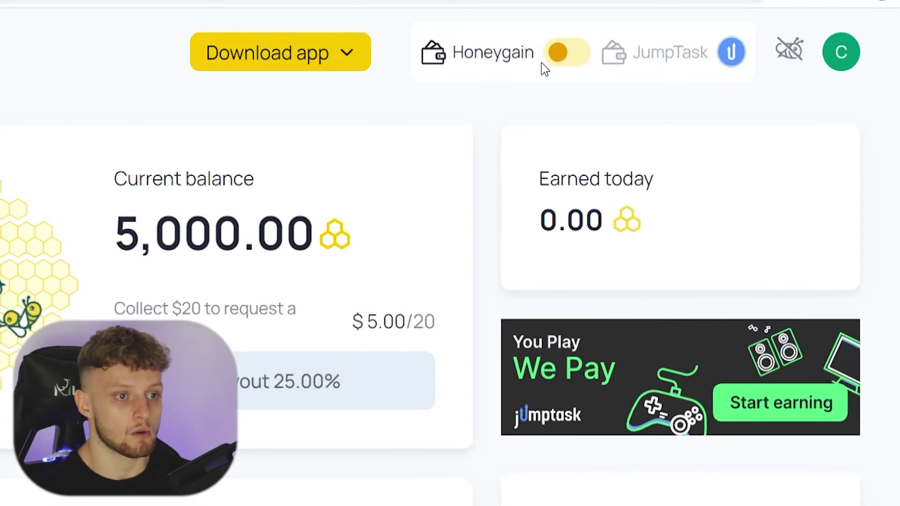
- Flip the dashboard toggle to JumpTask and choose Let's start! to reach the link-your-wallet prompt
{"action": "left_click", "coordinate": [555, 54]}
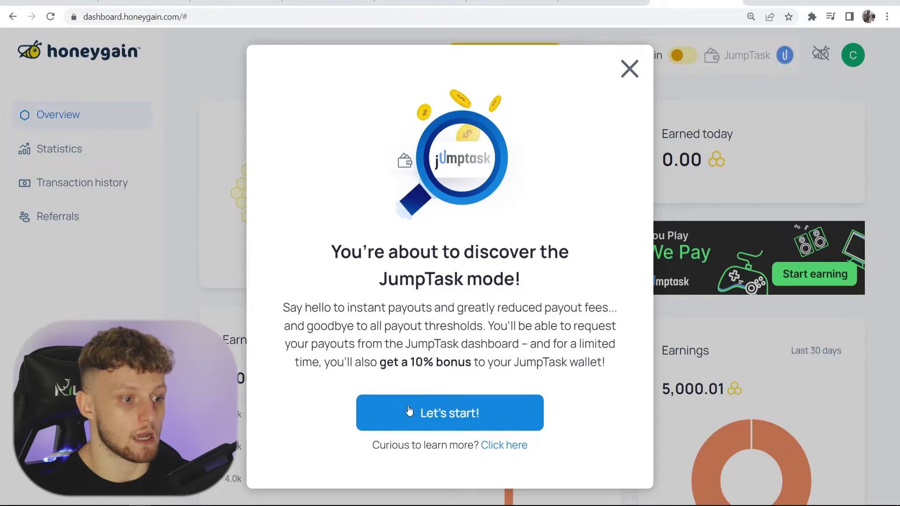
{"action": "left_click", "coordinate": [476, 413]}
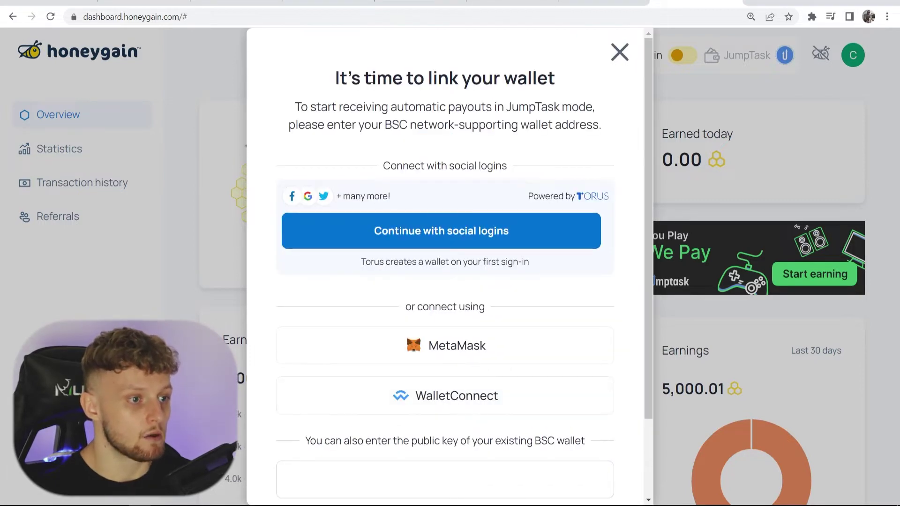
{"action": "left_click_drag", "start_coordinate": [327, 80], "coordinate": [560, 79]}
{"action": "left_click", "coordinate": [561, 77]}
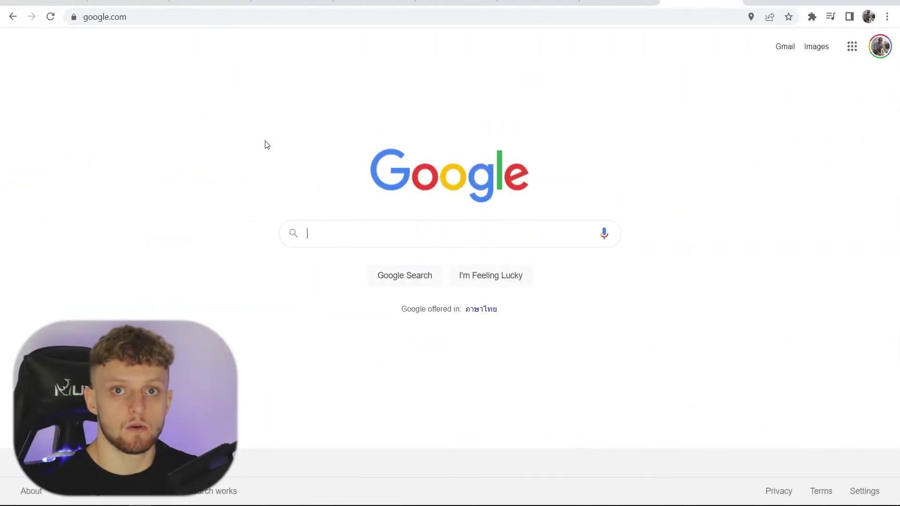
- Search Google for metamask, go to metamask.io and install the MetaMask extension in Chrome
{"action": "type", "text": "metamask"}
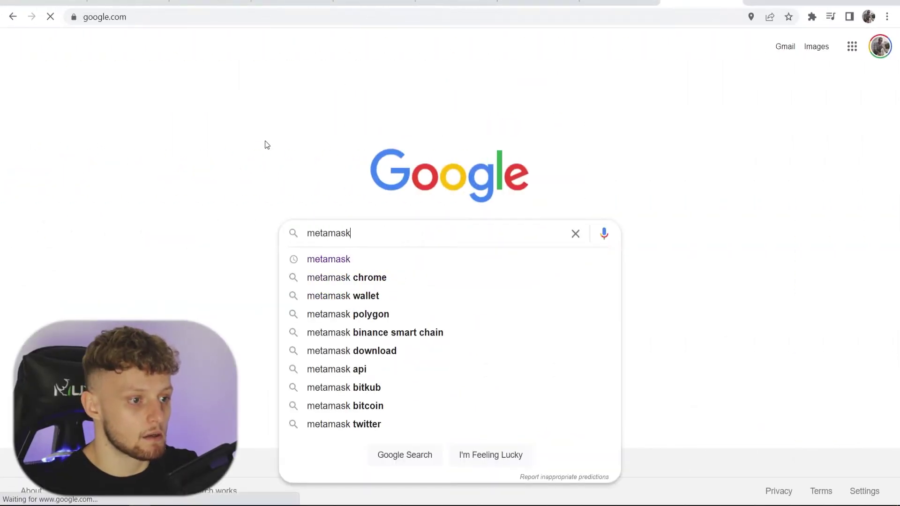
{"action": "key", "text": "Return"}
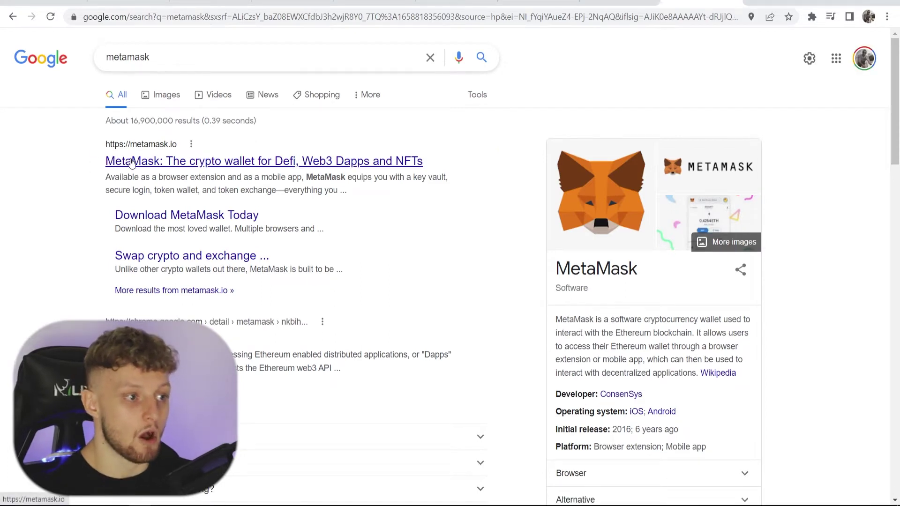
{"action": "left_click", "coordinate": [132, 162]}
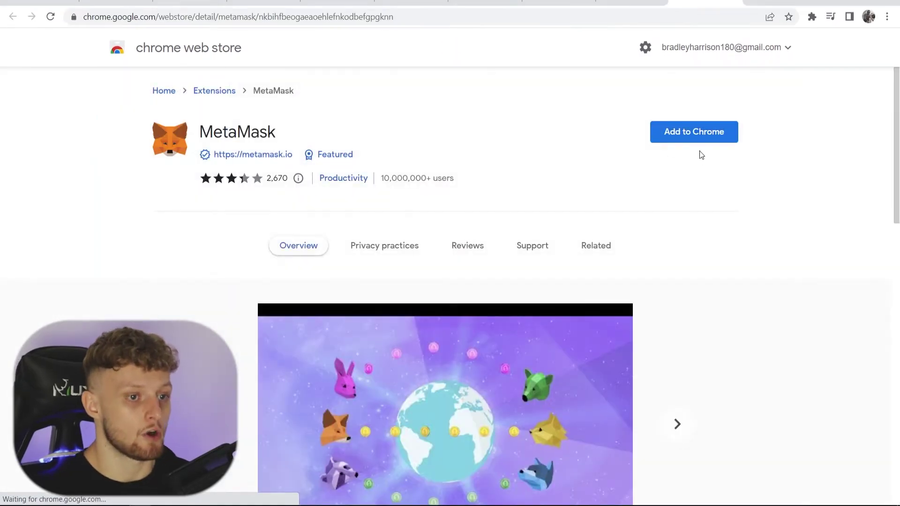
{"action": "left_click", "coordinate": [687, 136]}
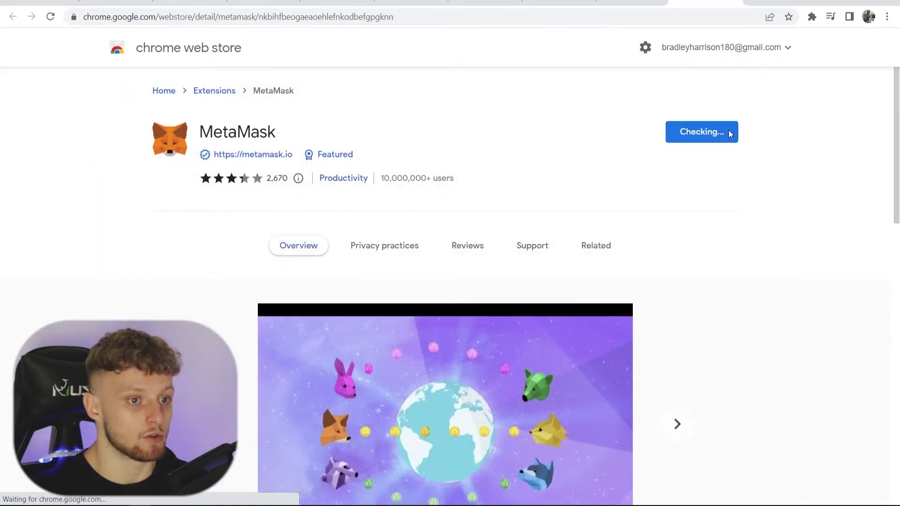
{"action": "key", "text": "Return"}
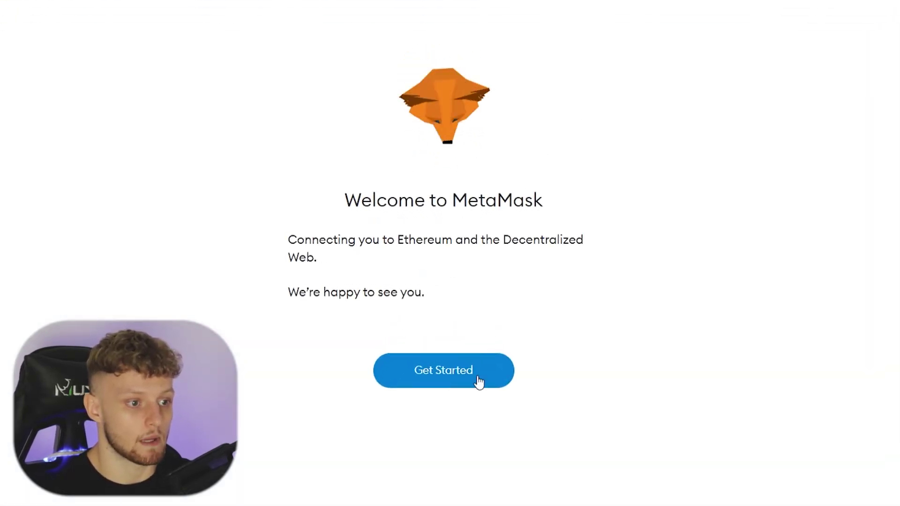
- Create a new MetaMask wallet, agree to usage data, set a password and accept the Terms of Use
{"action": "left_click", "coordinate": [438, 374]}
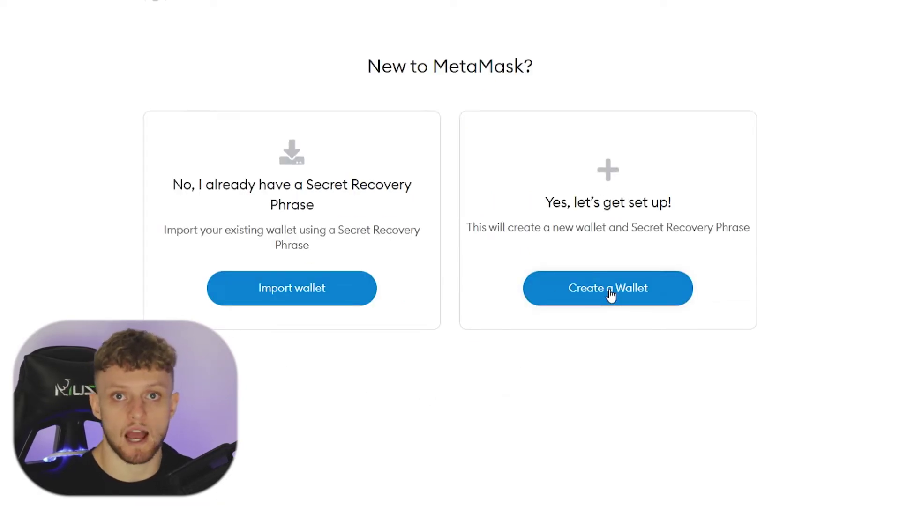
{"action": "left_click", "coordinate": [575, 301]}
{"action": "left_click", "coordinate": [460, 404]}
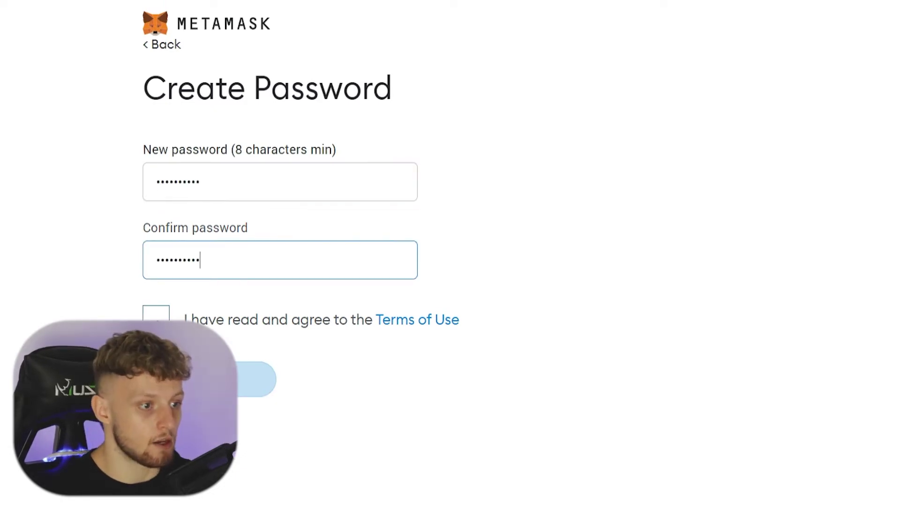
{"action": "left_click", "coordinate": [366, 335]}
{"action": "key", "text": "Return"}
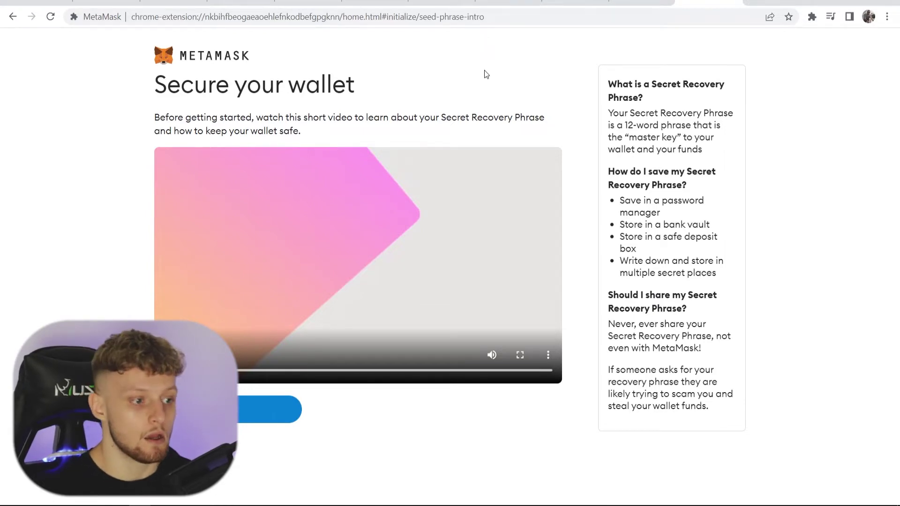
- Reveal and confirm the Secret Recovery Phrase, then finish setup to open Account 1 with 0 ETH
{"action": "left_click", "coordinate": [245, 409]}
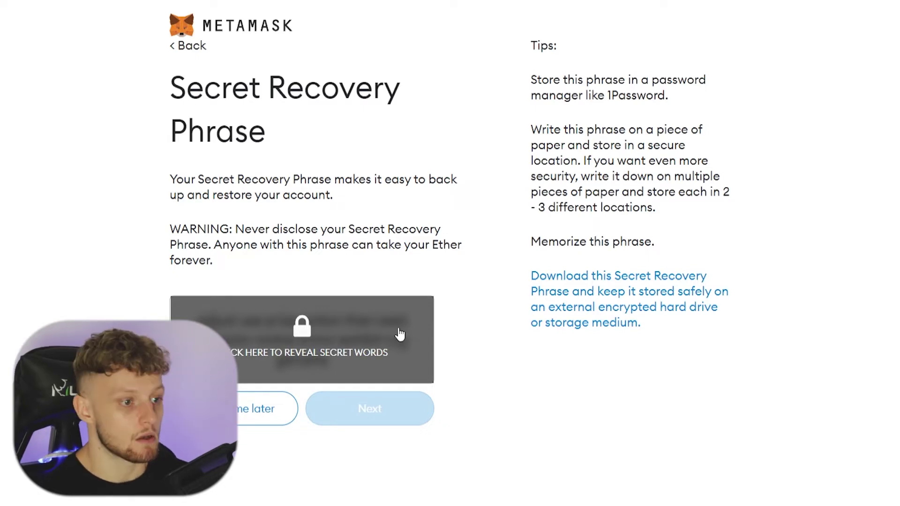
{"action": "left_click", "coordinate": [339, 369]}
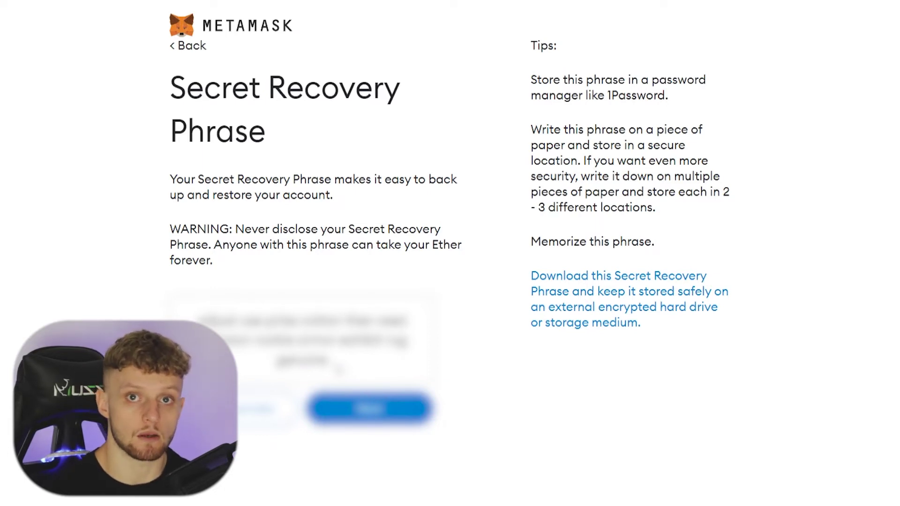
{"action": "left_click", "coordinate": [368, 408]}
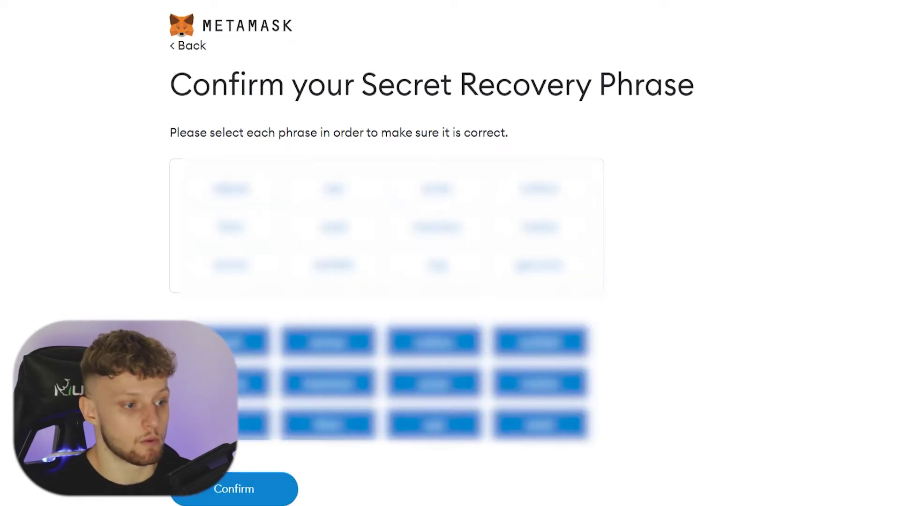
{"action": "left_click", "coordinate": [209, 500]}
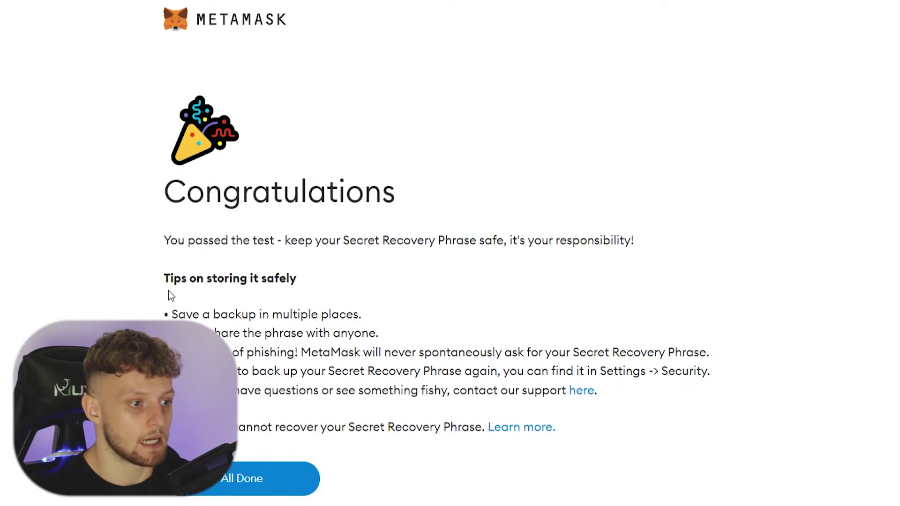
{"action": "left_click_drag", "start_coordinate": [168, 290], "coordinate": [330, 277]}
{"action": "left_click", "coordinate": [271, 252]}
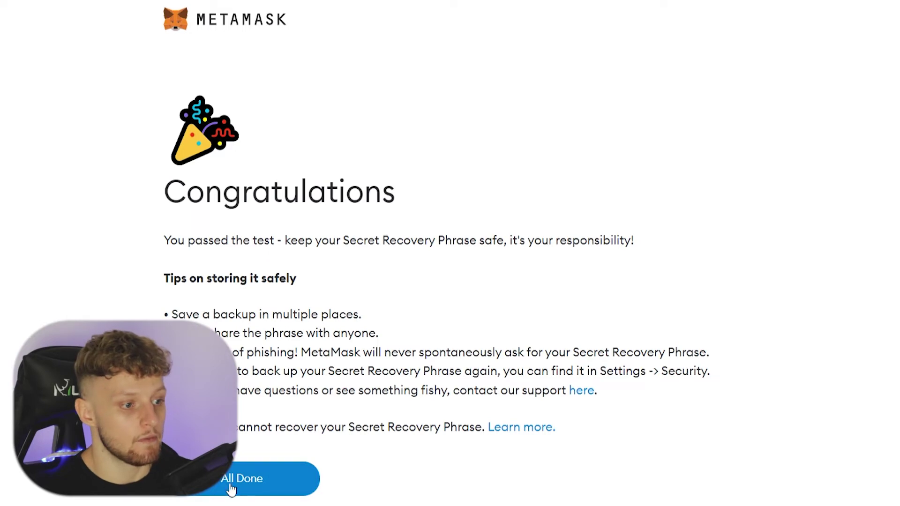
{"action": "left_click", "coordinate": [290, 478]}
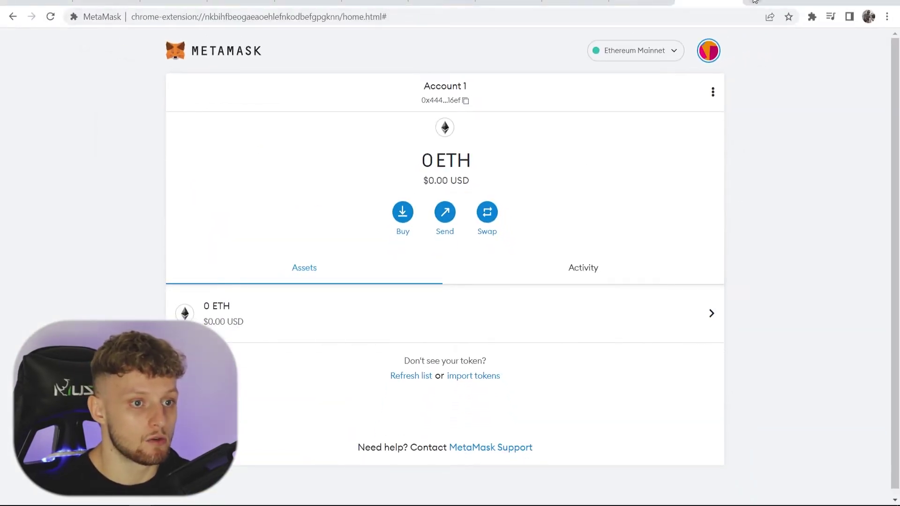
- Pin MetaMask to the Chrome toolbar from a new tab, then open the MetaMask popup
{"action": "key", "text": "ctrl+t"}
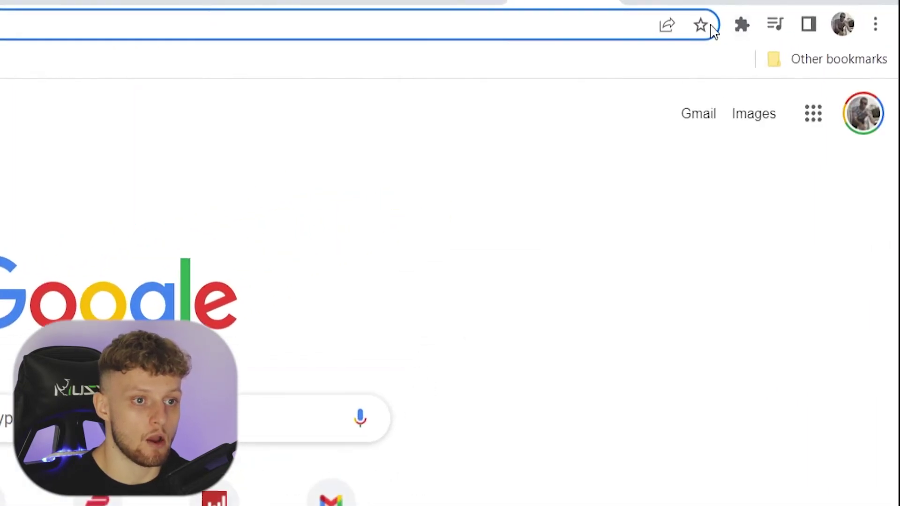
{"action": "left_click", "coordinate": [752, 24]}
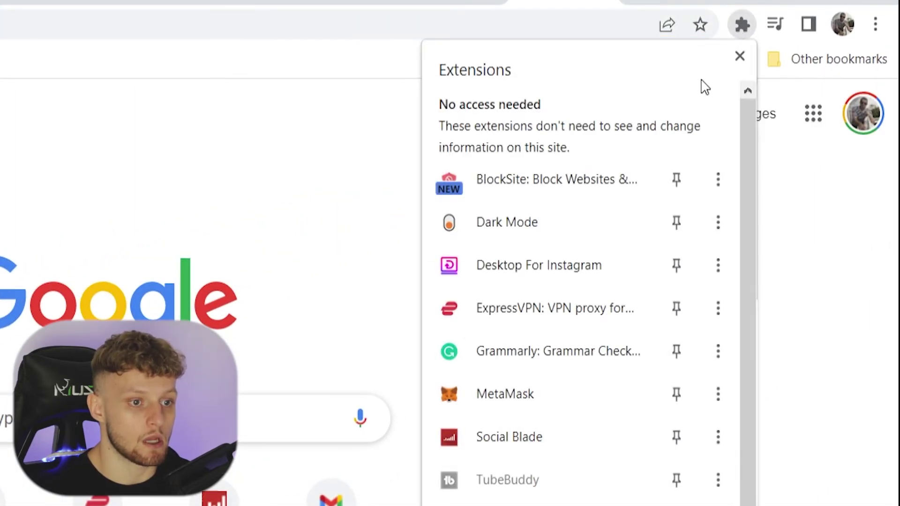
{"action": "left_click", "coordinate": [675, 394]}
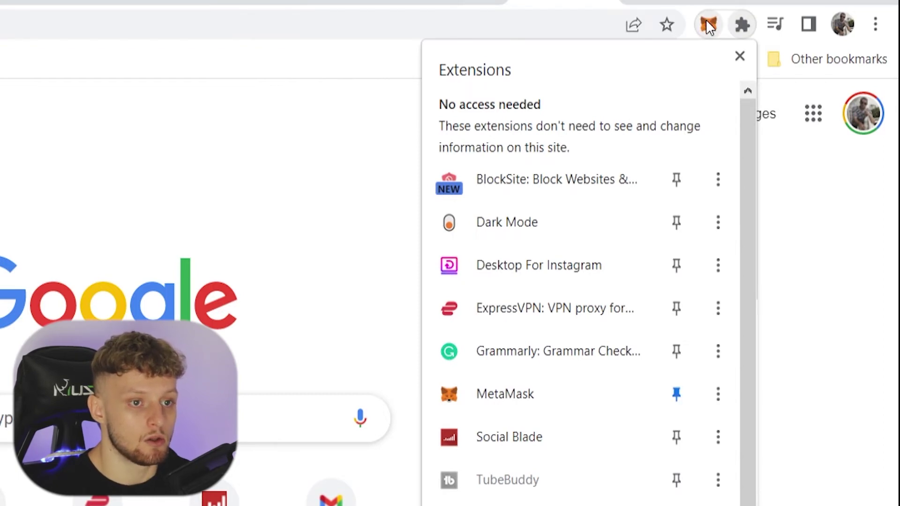
{"action": "left_click", "coordinate": [739, 56]}
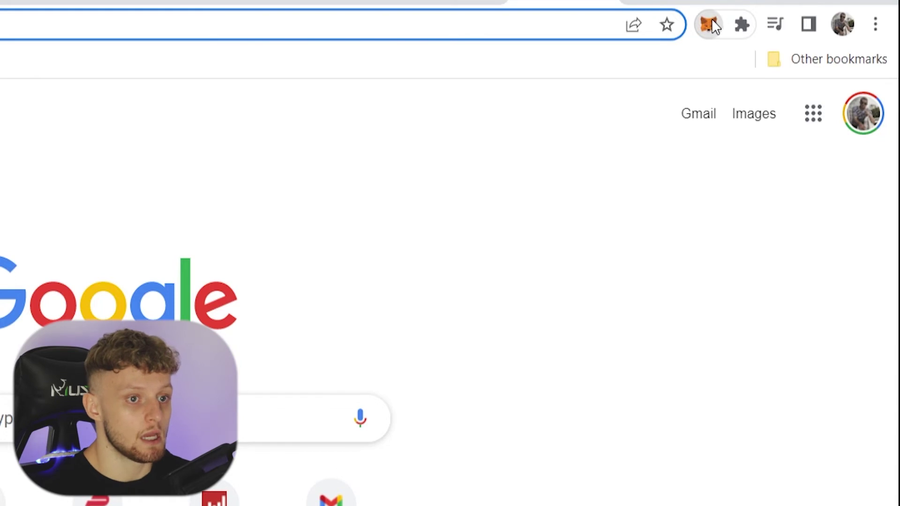
{"action": "left_click", "coordinate": [708, 25]}
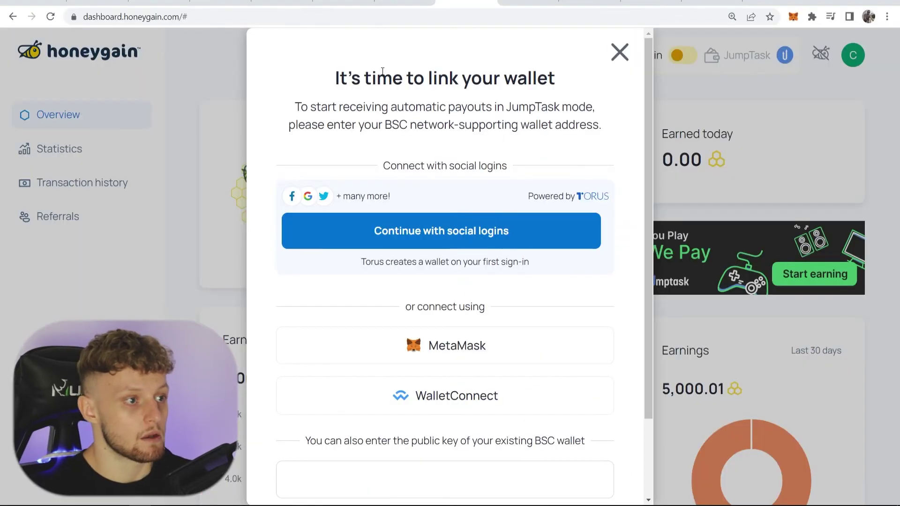
- Dismiss the wallet-linking prompt and reload the Honeygain dashboard
{"action": "left_click_drag", "start_coordinate": [341, 85], "coordinate": [598, 84]}
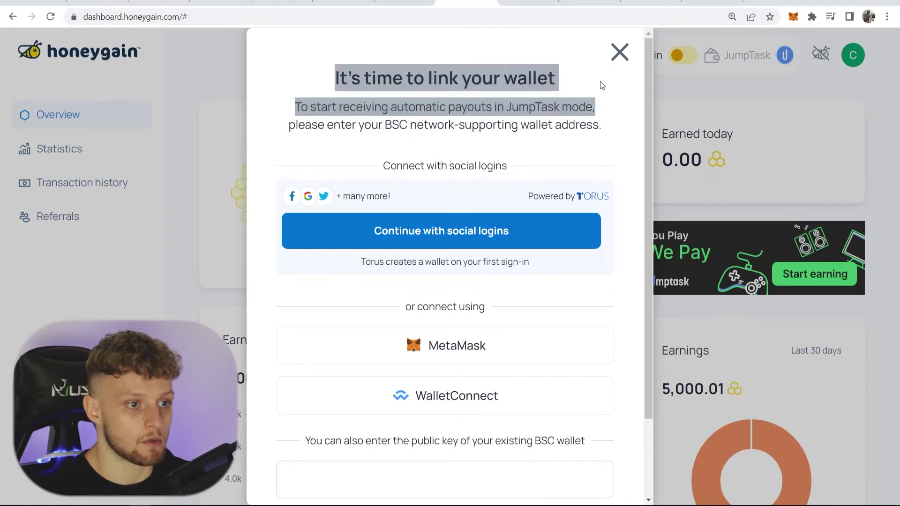
{"action": "left_click", "coordinate": [569, 73]}
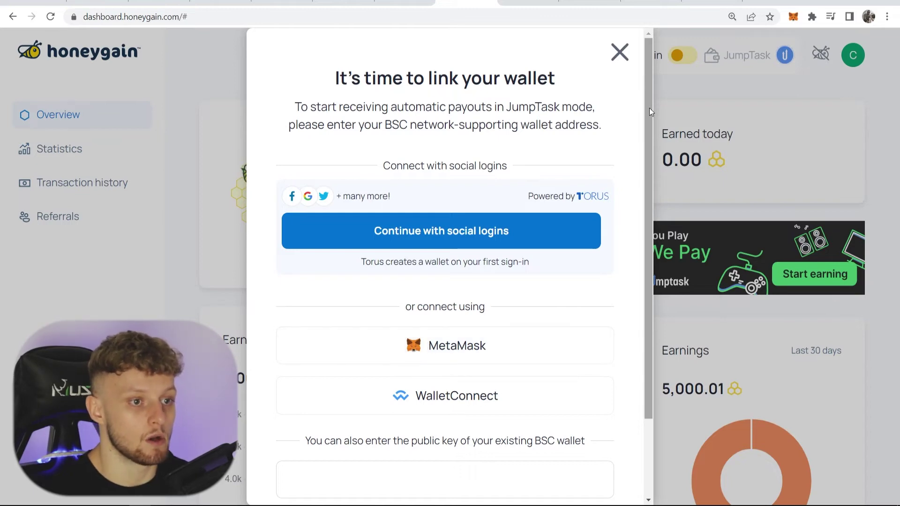
{"action": "left_click", "coordinate": [619, 52]}
{"action": "left_click", "coordinate": [51, 16]}
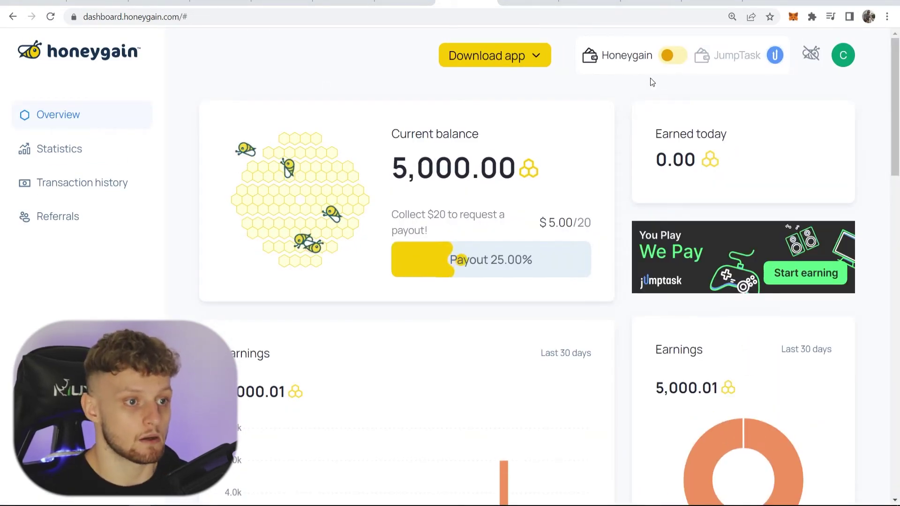
- Toggle JumpTask mode, choose Let's start!, and pick MetaMask as the wallet to link
{"action": "left_click", "coordinate": [675, 56]}
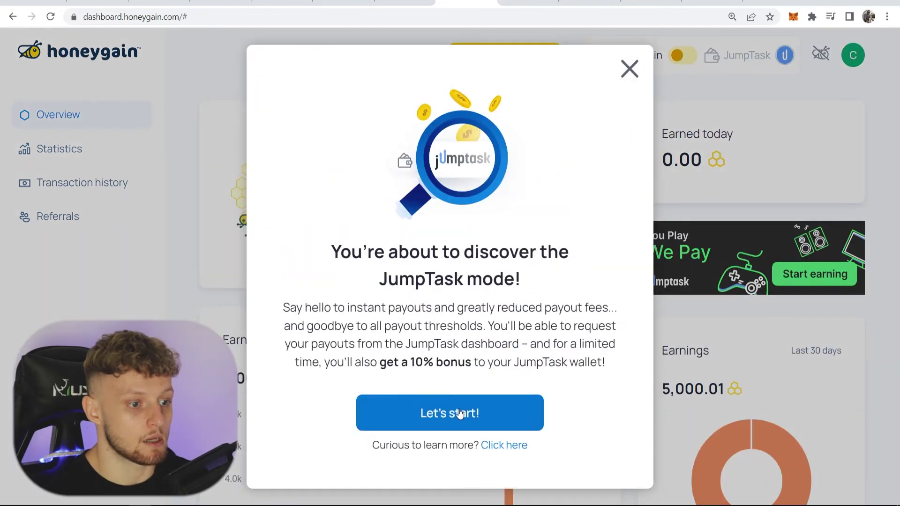
{"action": "left_click", "coordinate": [460, 413]}
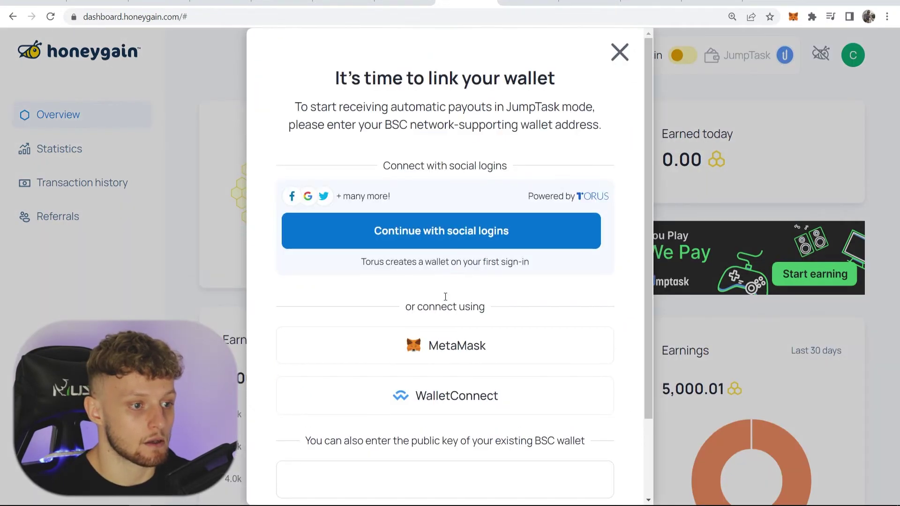
{"action": "left_click", "coordinate": [455, 355]}
{"action": "left_click_drag", "start_coordinate": [782, 12], "coordinate": [758, 51]}
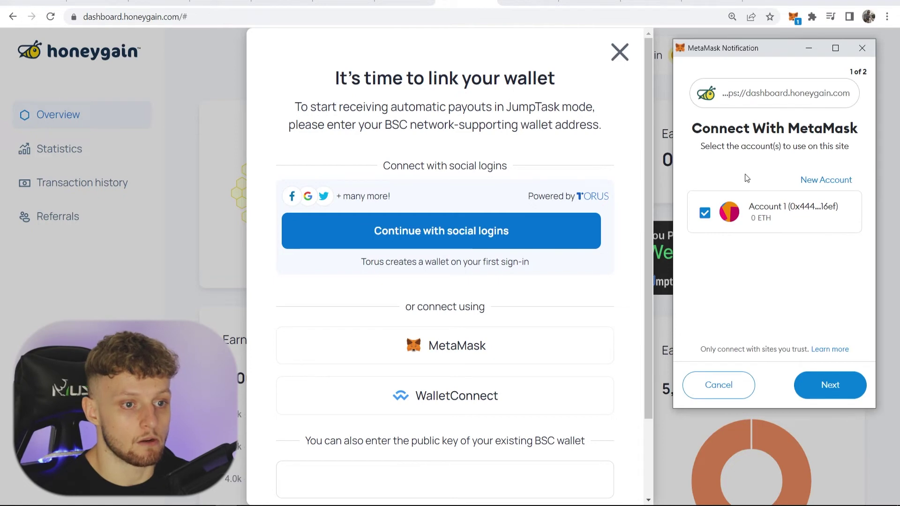
- Connect MetaMask Account 1 to Honeygain and close the confirmation with Let's JumpTask!
{"action": "left_click", "coordinate": [829, 385]}
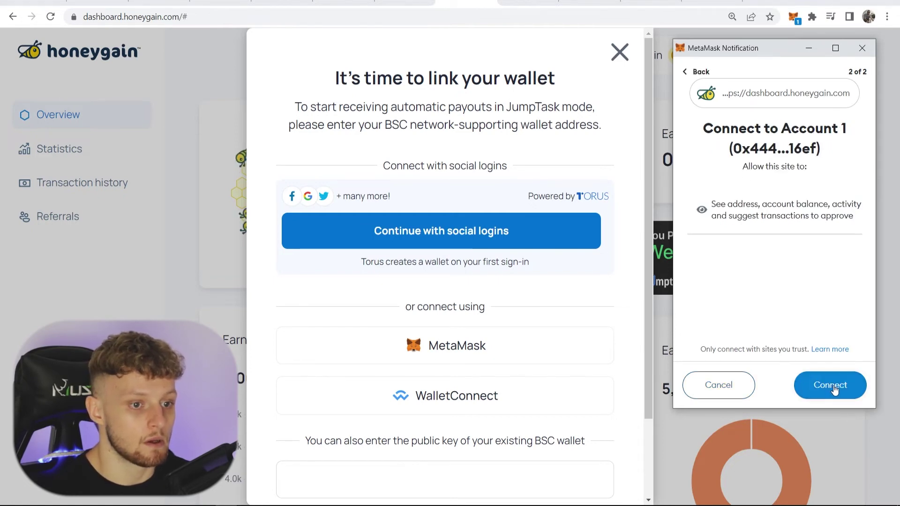
{"action": "left_click", "coordinate": [833, 389]}
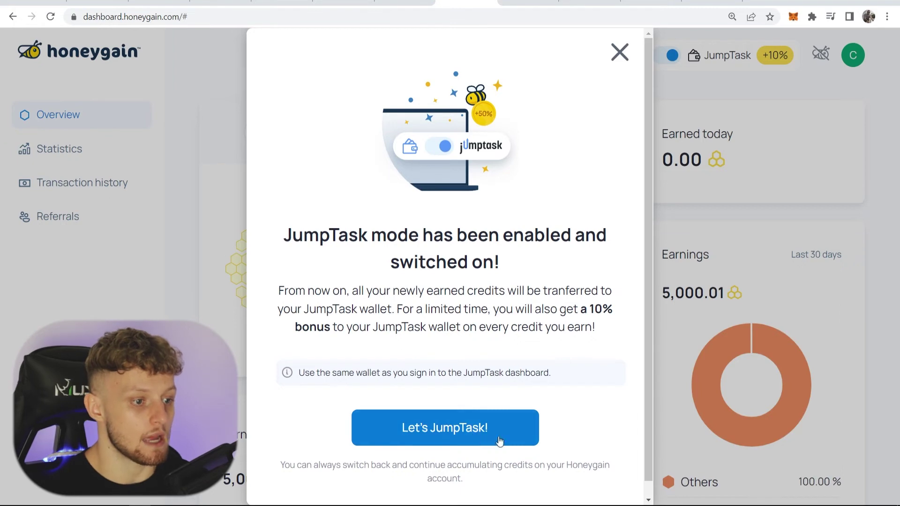
{"action": "left_click", "coordinate": [471, 437]}
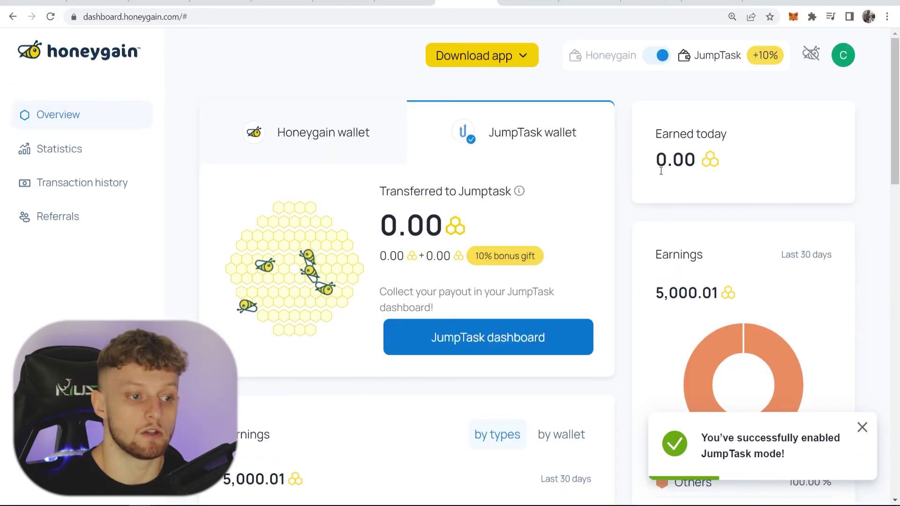
- Open the JumpTask dashboard, approve and switch to Binance Smart Chain Mainnet, then scroll to the task cards
{"action": "left_click", "coordinate": [473, 339]}
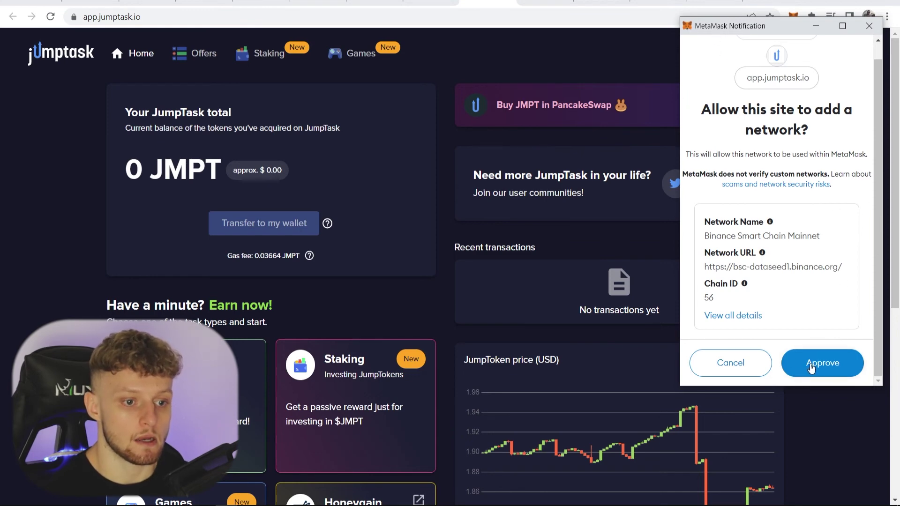
{"action": "left_click", "coordinate": [808, 367]}
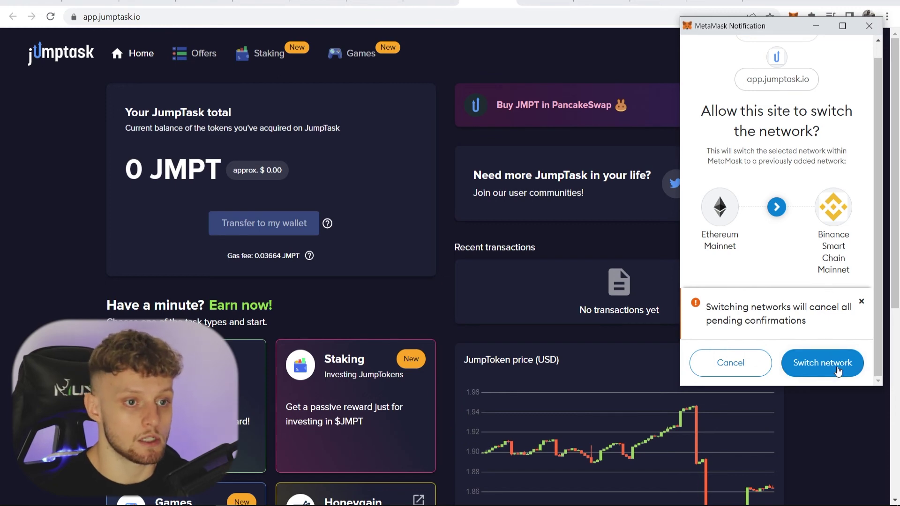
{"action": "left_click", "coordinate": [833, 370]}
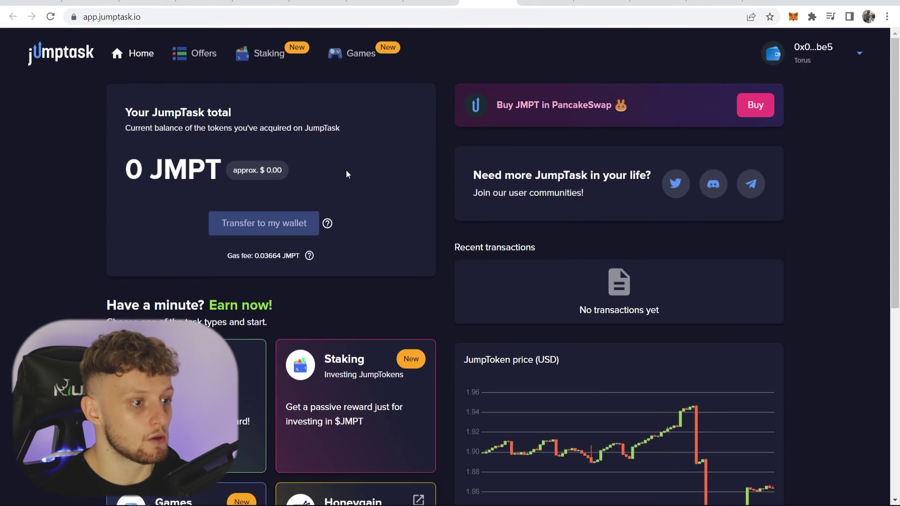
{"action": "mouse_move", "coordinate": [203, 235]}
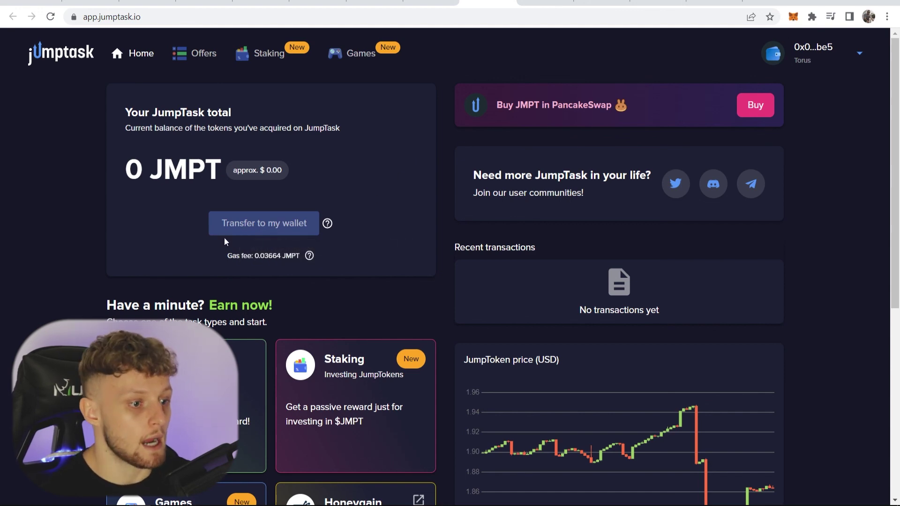
{"action": "scroll", "coordinate": [224, 239], "scroll_direction": "down", "scroll_amount": 4}
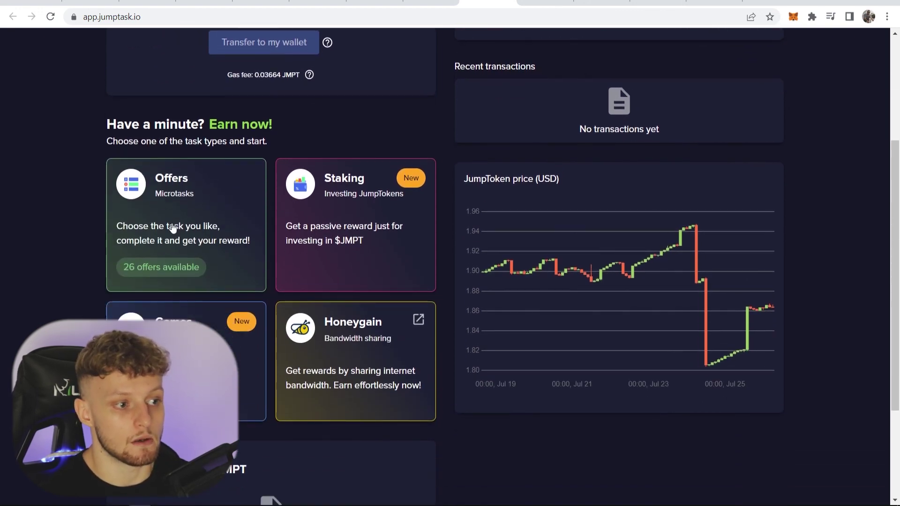